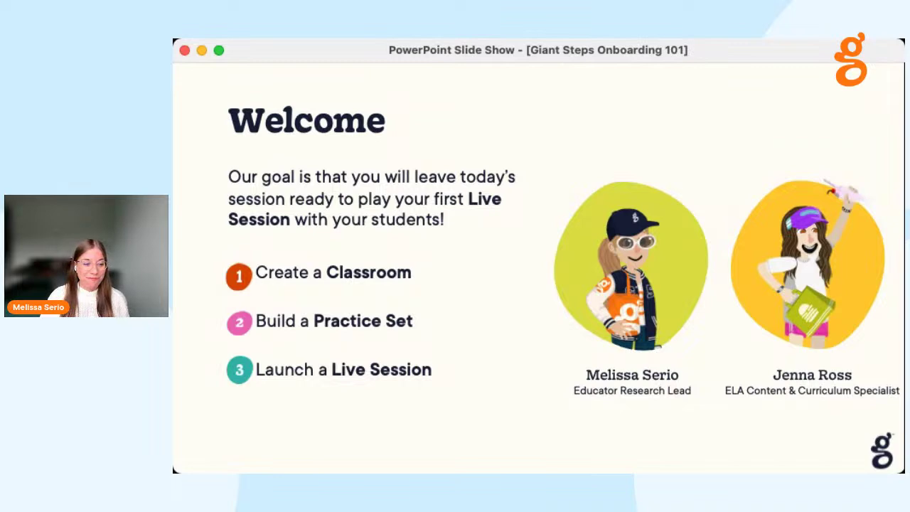
# Step: Advance the slide show past the Welcome slide to the Giant Steps overview slide
pyautogui.click(854, 164)
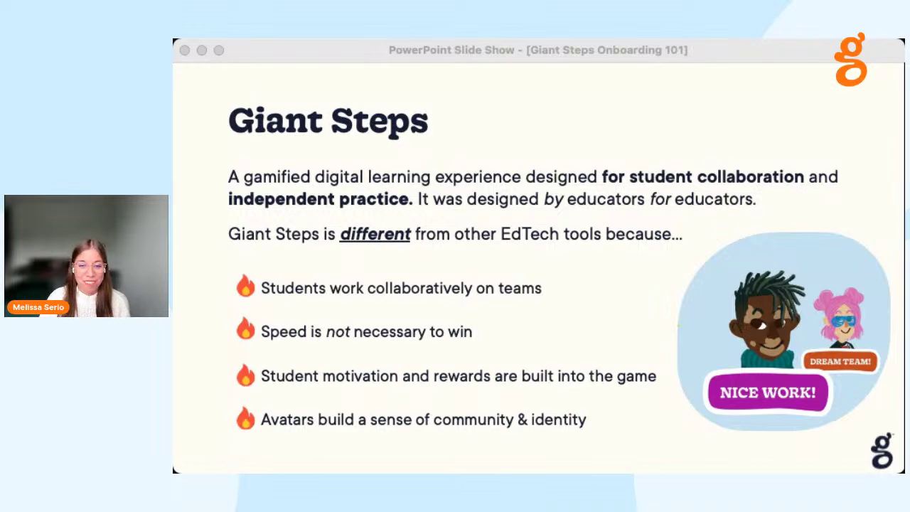
# Step: Focus the slide show and move on to the slide about how Giant Steps helps teachers
pyautogui.click(398, 178)
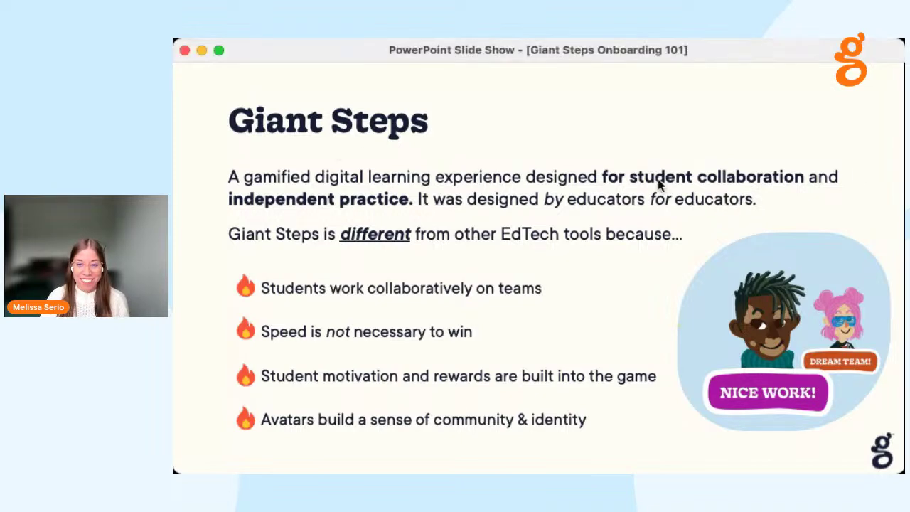
pyautogui.click(886, 185)
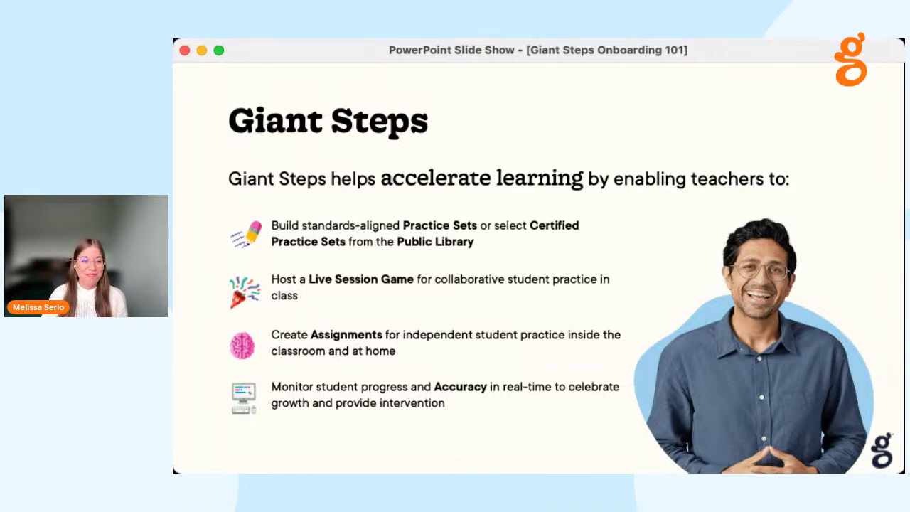
# Step: Advance to the slide on how Giant Steps encourages students to accelerate learning
pyautogui.click(827, 283)
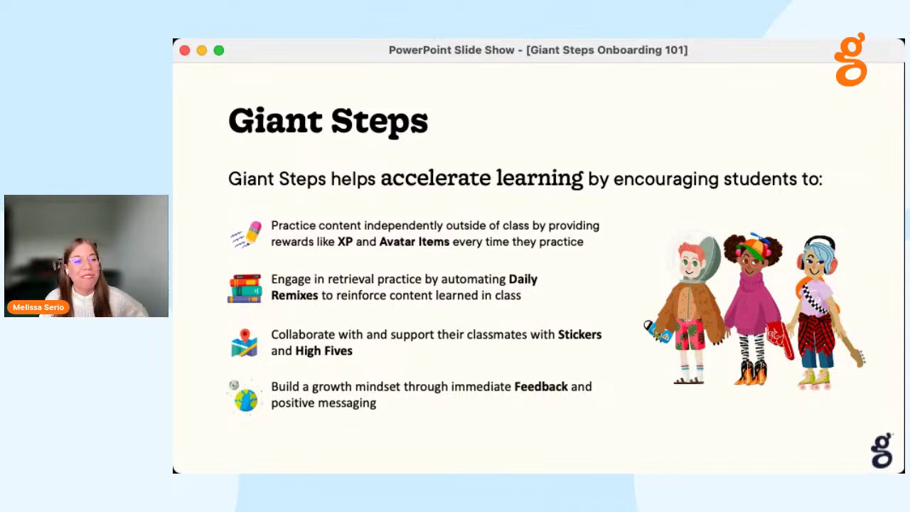
# Step: Advance past the Turning practice into play and Create an Account slides to Create Your Classroom
pyautogui.click(825, 195)
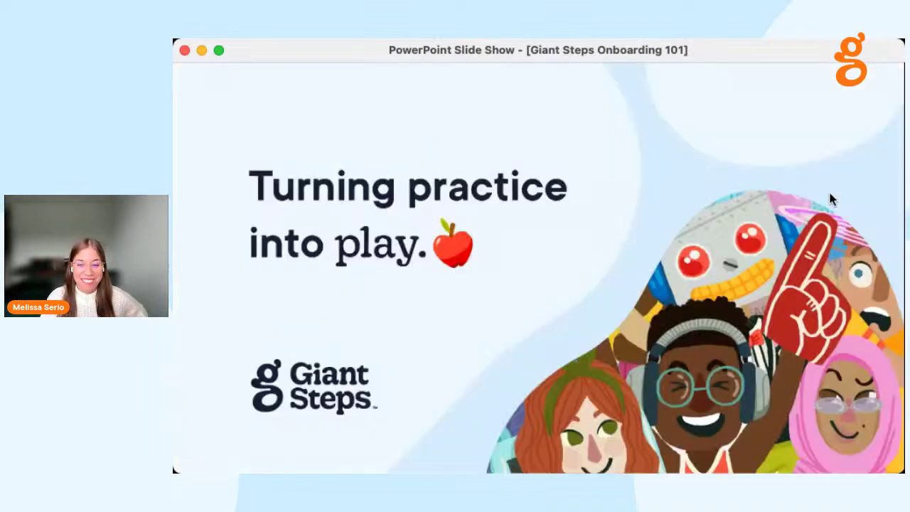
pyautogui.click(804, 124)
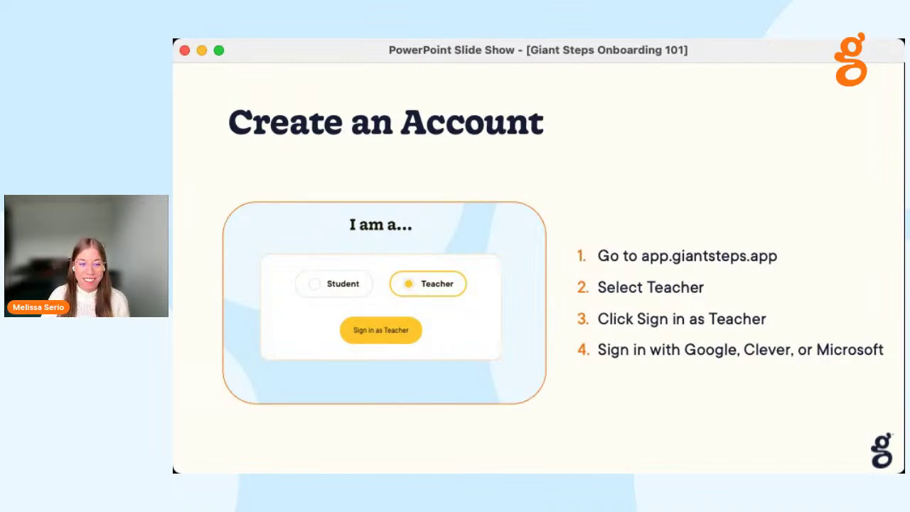
pyautogui.press('Right')
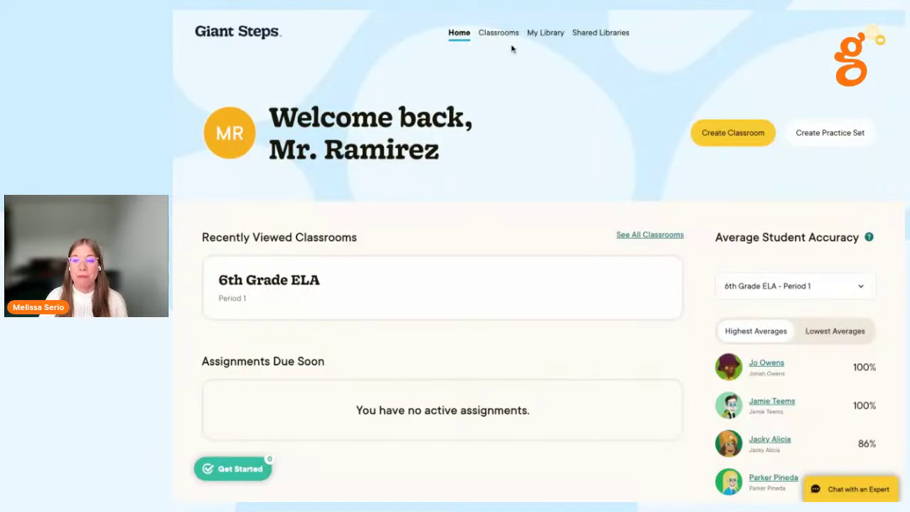
# Step: Open the Classrooms page showing the existing 6th Grade ELA Period 1 class
pyautogui.click(500, 35)
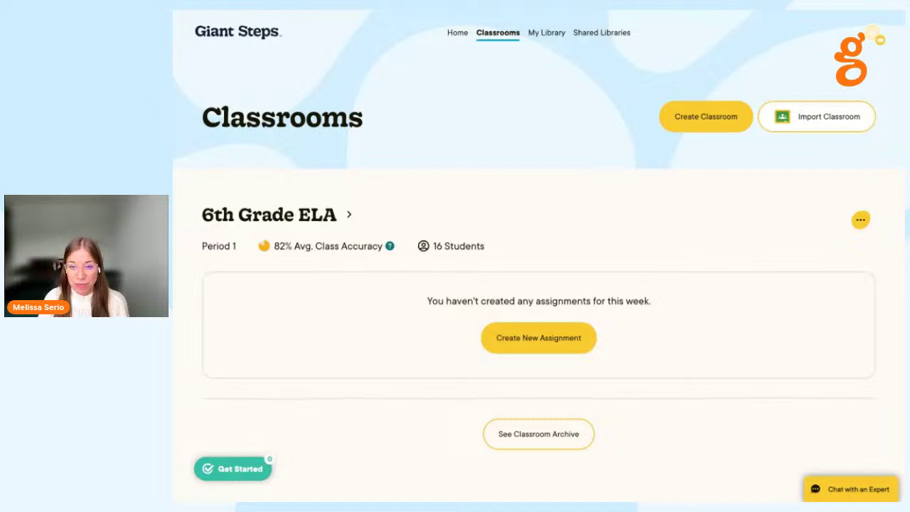
# Step: Start a new classroom and name it '1st Grade Blue'
pyautogui.click(705, 117)
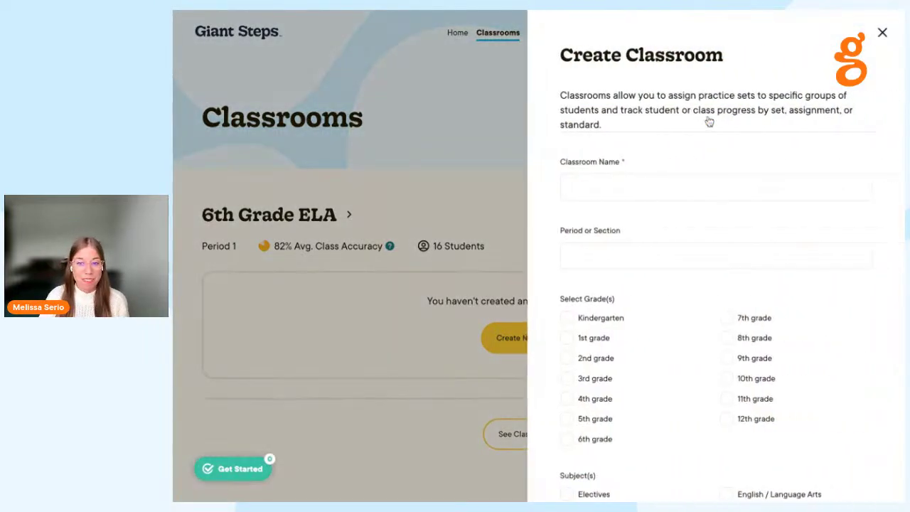
pyautogui.click(626, 185)
pyautogui.write('1st Grade Blue')
# Step: Set it to 1st grade with History / Social Studies, English / Language Arts and Math, then save
pyautogui.scroll(-2, 715, 284)
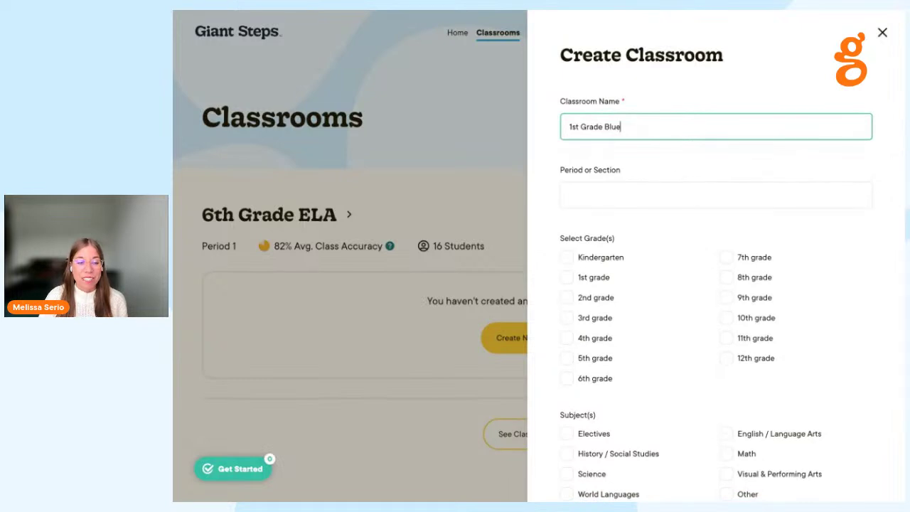
pyautogui.scroll(-1, 715, 285)
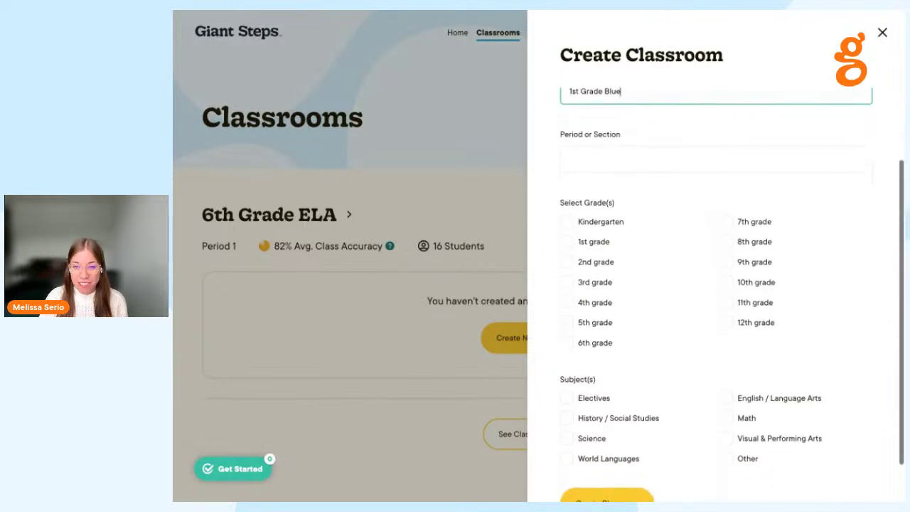
pyautogui.scroll(-1, 715, 284)
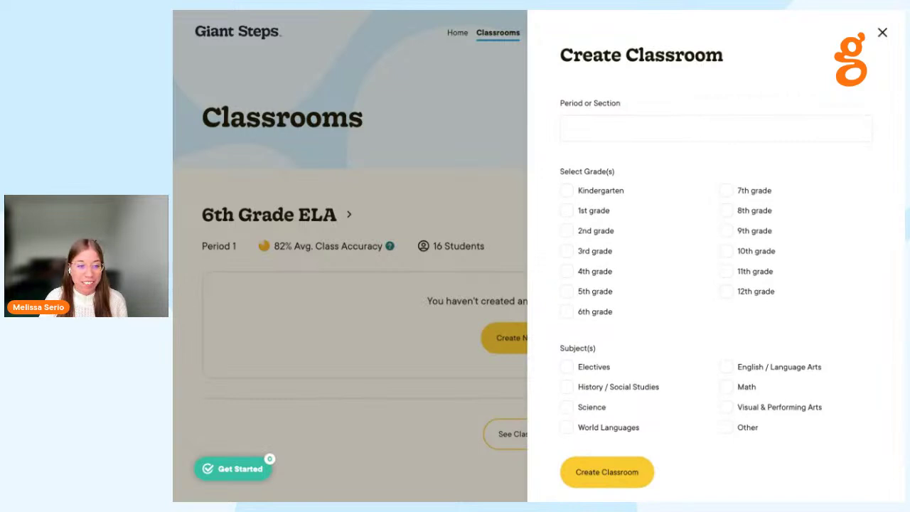
pyautogui.click(567, 213)
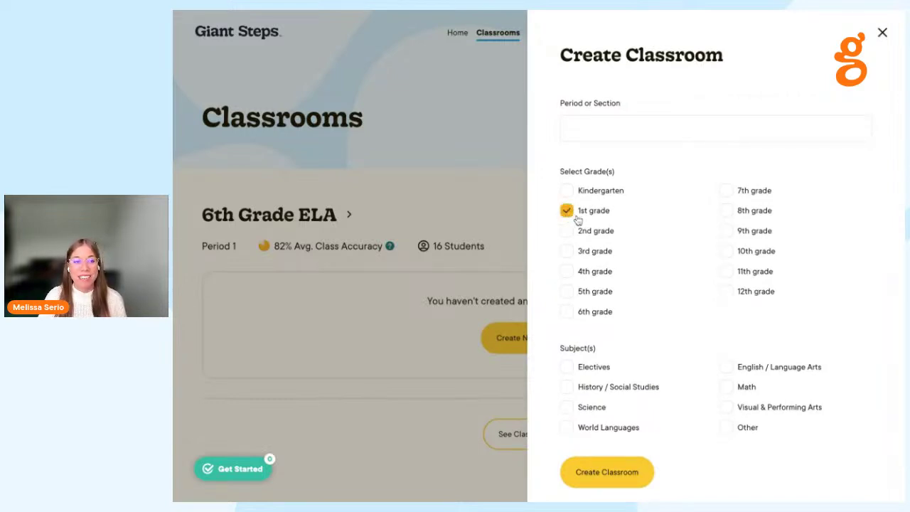
pyautogui.scroll(-1, 642, 263)
pyautogui.click(567, 372)
pyautogui.click(726, 349)
pyautogui.click(726, 369)
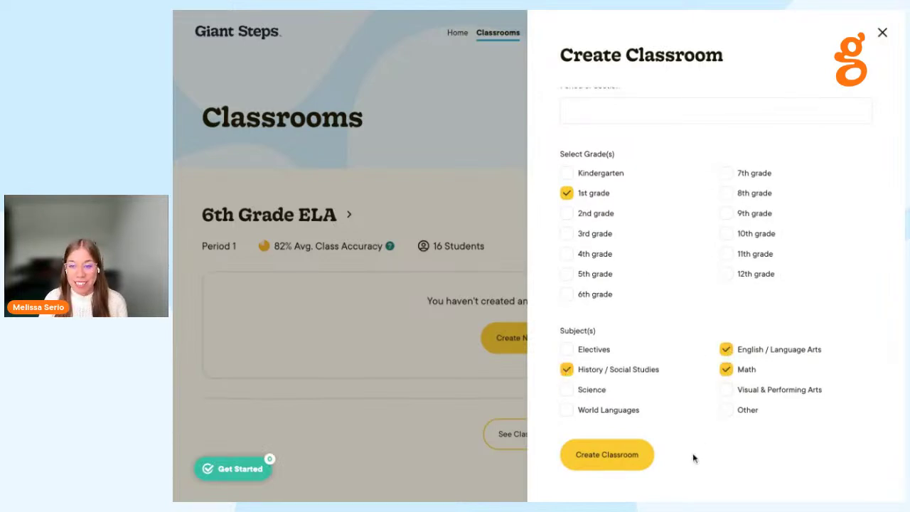
pyautogui.click(609, 455)
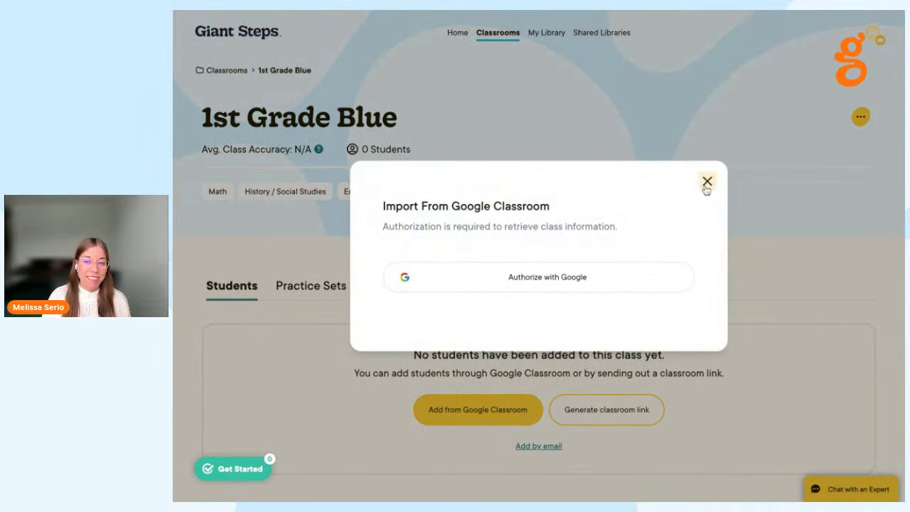
# Step: Dismiss the Google Classroom import and bring up the add-students-by-email form
pyautogui.click(707, 182)
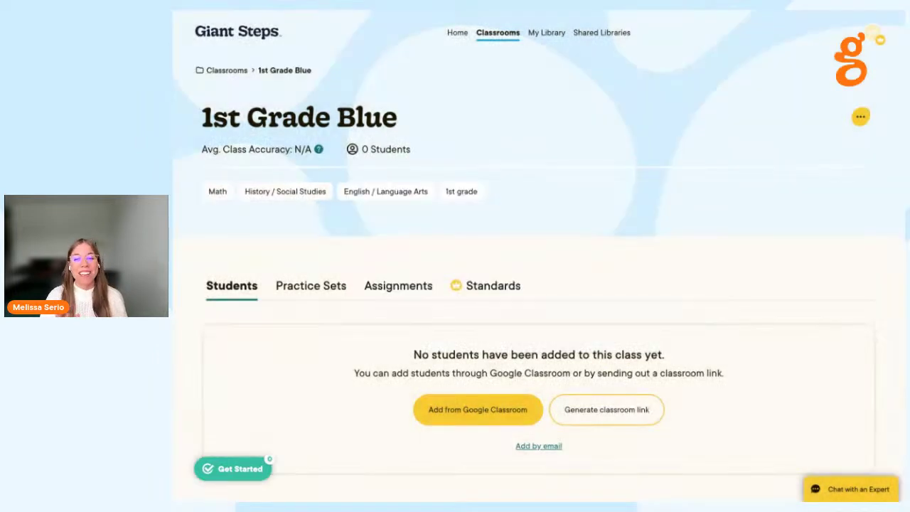
pyautogui.click(541, 449)
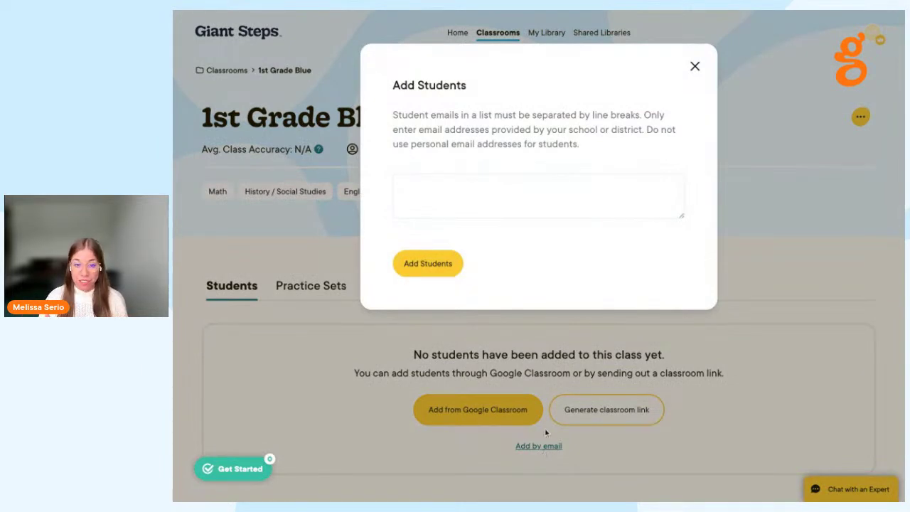
# Step: Close the Add Students form without adding anyone and go to My Library
pyautogui.click(698, 74)
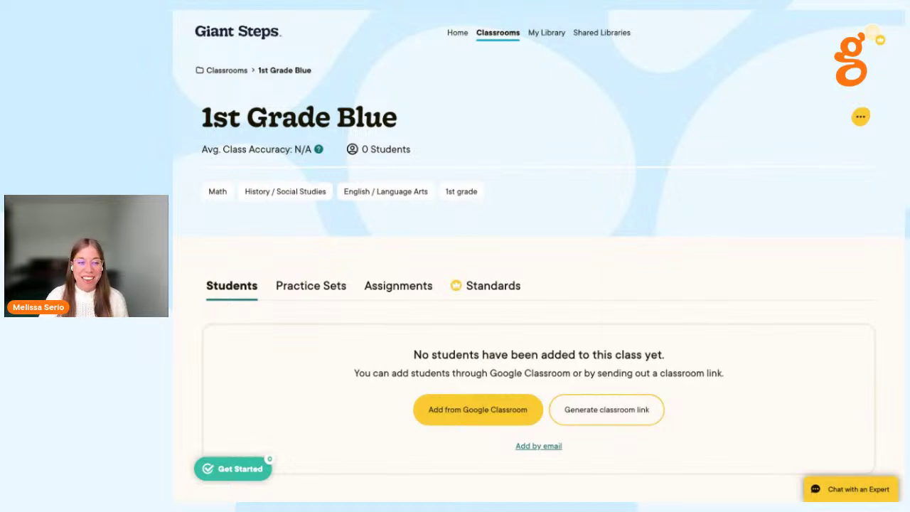
pyautogui.hotkey('alt', 'Tab')
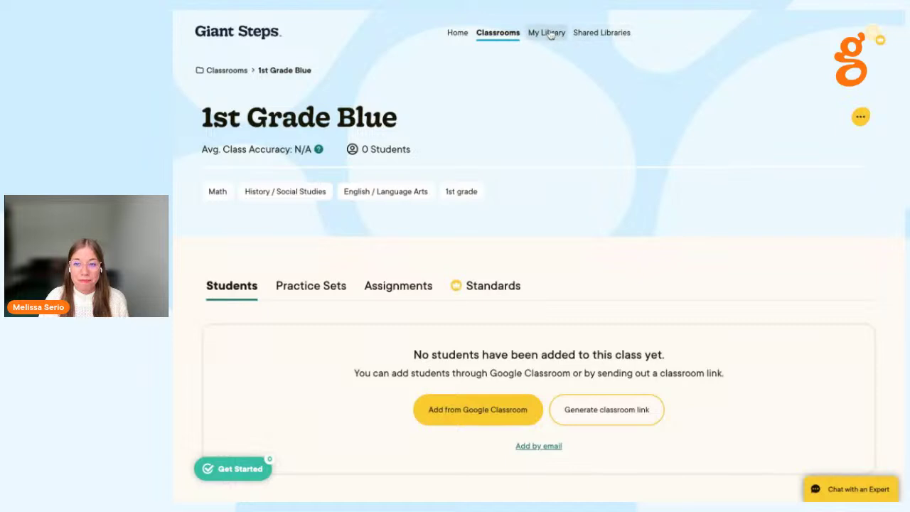
pyautogui.click(551, 33)
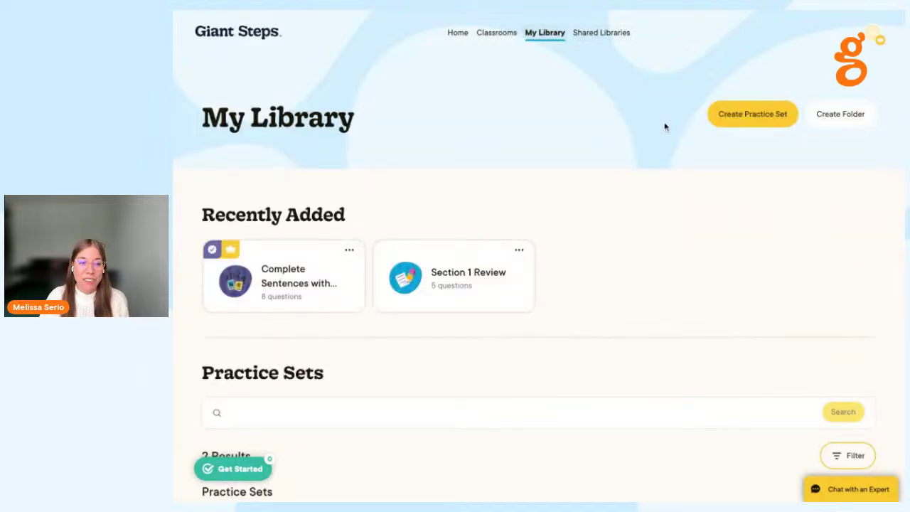
# Step: Start a new practice set titled 'Our Classroom', leaving the description field ready for input
pyautogui.click(771, 121)
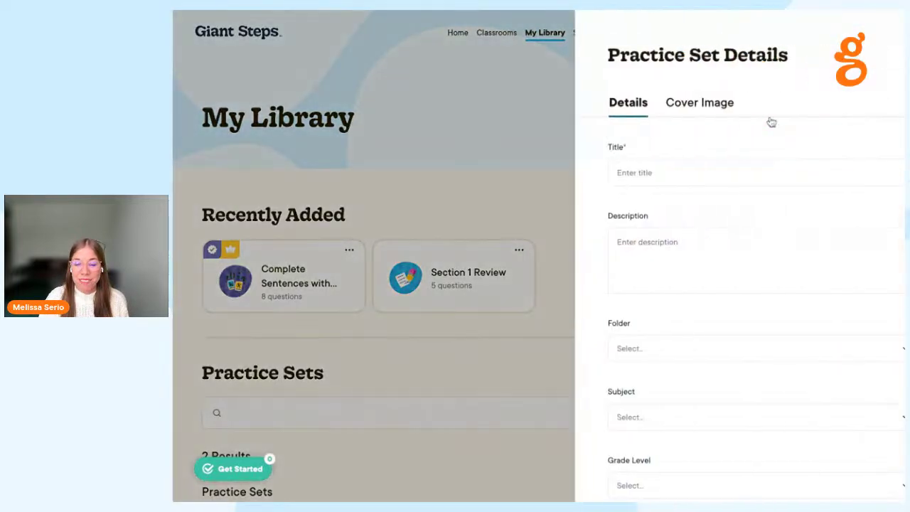
pyautogui.click(616, 172)
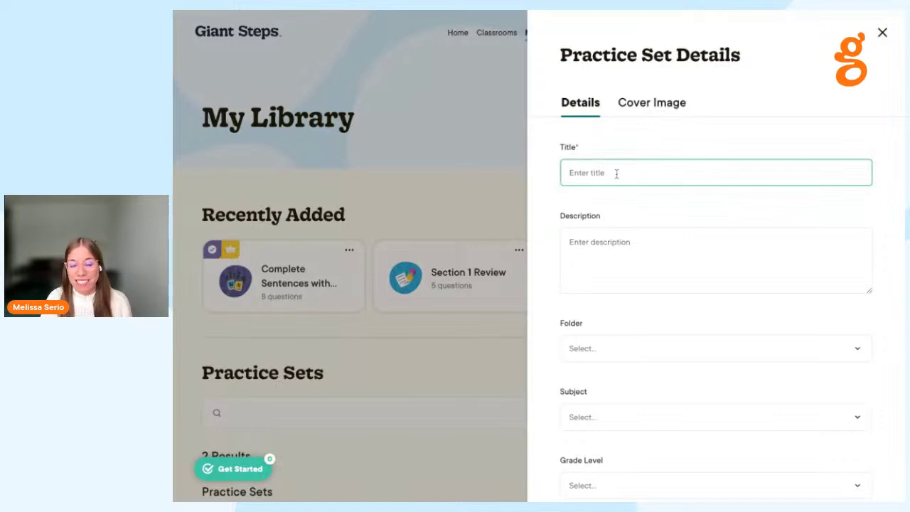
pyautogui.write('Our Cla')
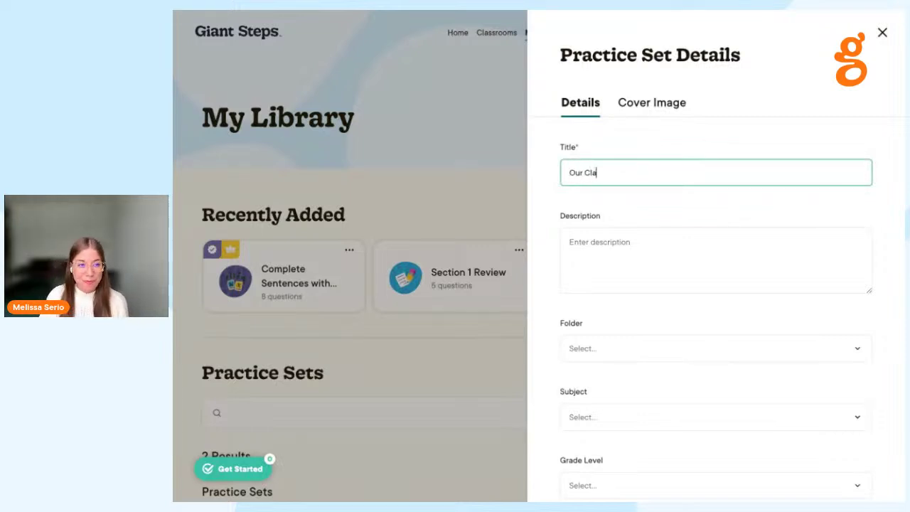
pyautogui.write('ssroom')
pyautogui.click(582, 250)
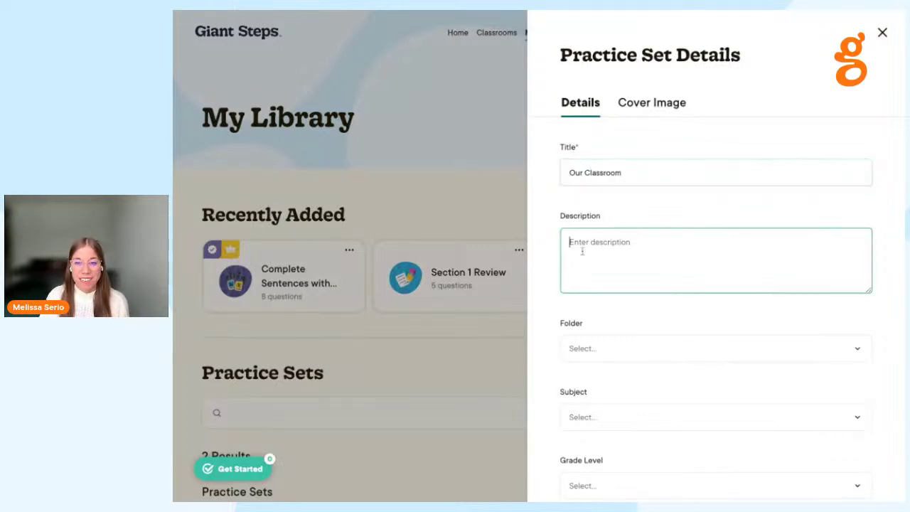